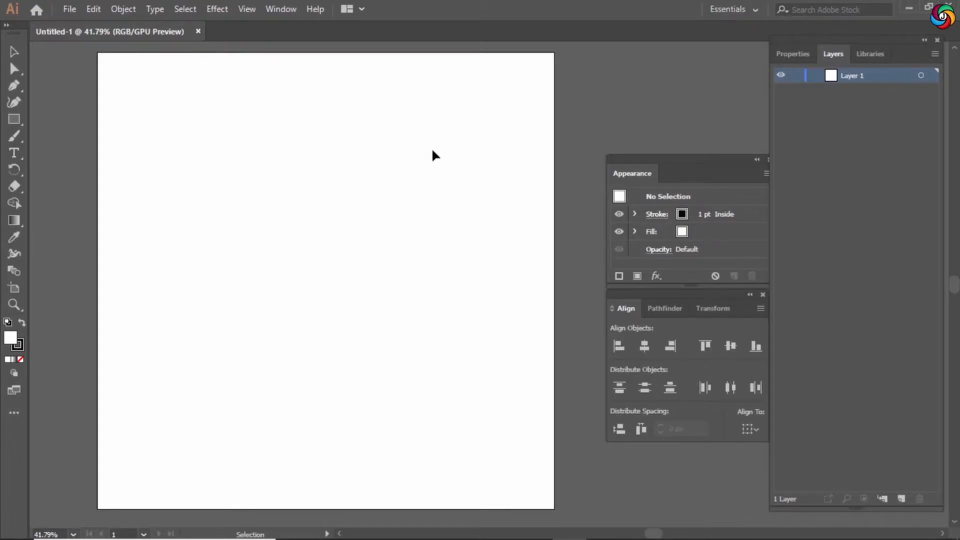
key("ctrl+shift+d")
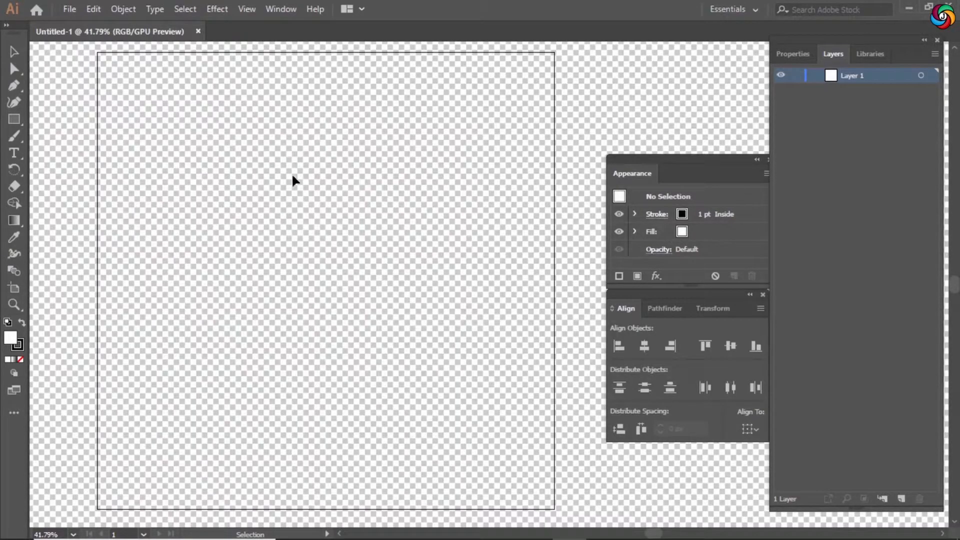
key("shift+ctrl+d")
left_click_drag(343, 191, 353, 200)
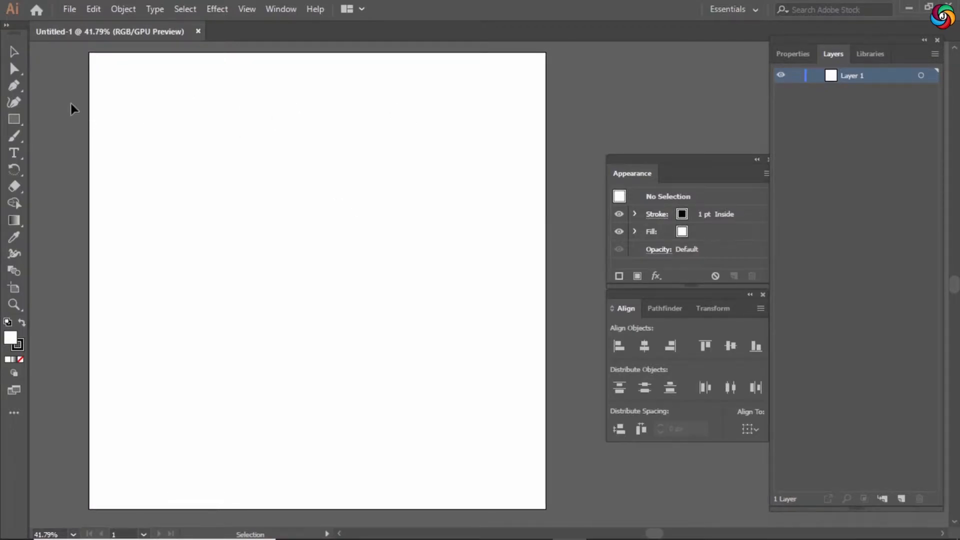
Draw a 1000 × 1000 px rectangle covering the whole artboard and give it a white stroke.
left_click(14, 119)
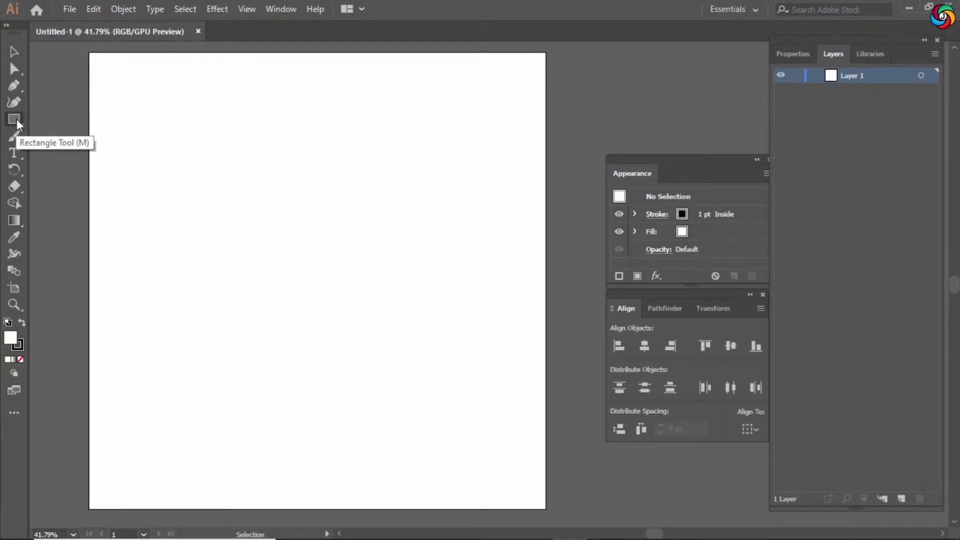
left_click_drag(89, 52, 546, 509)
key("v")
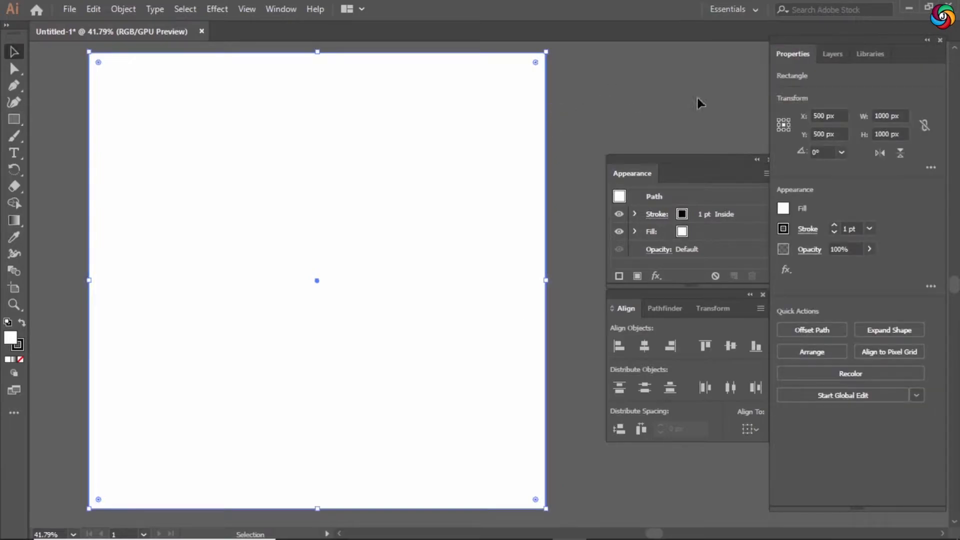
left_click(784, 229)
left_click(651, 276)
Lock the background layer and add two new layers above it, selecting the top one.
left_click(832, 54)
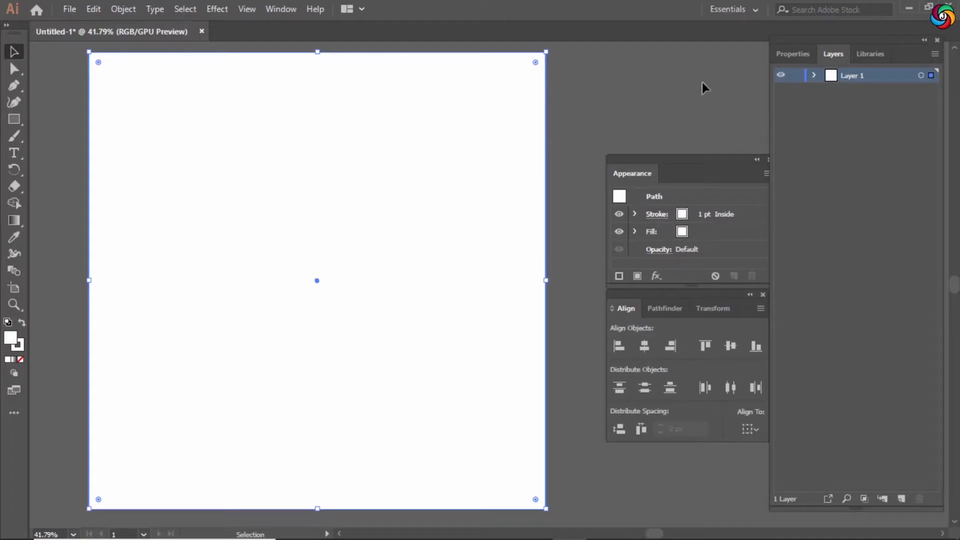
left_click(795, 75)
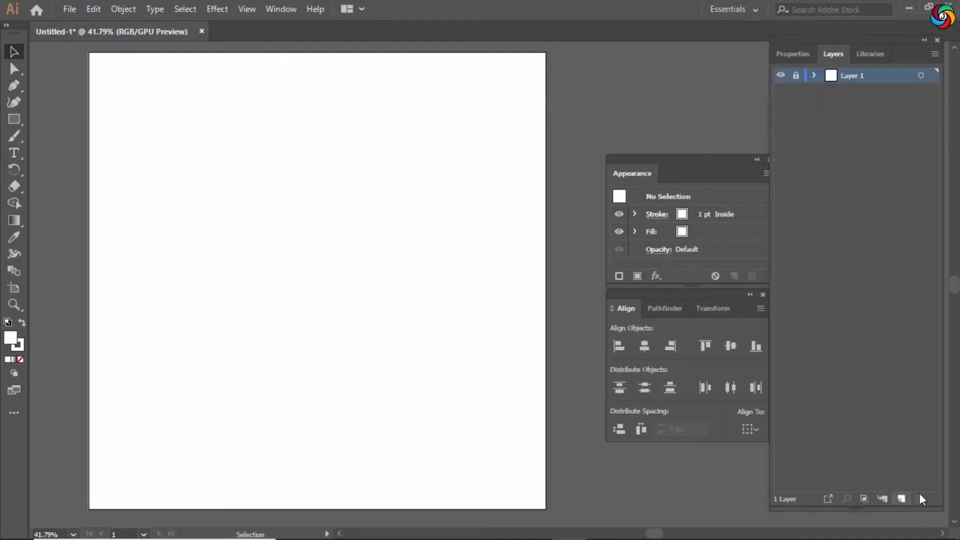
left_click(901, 499)
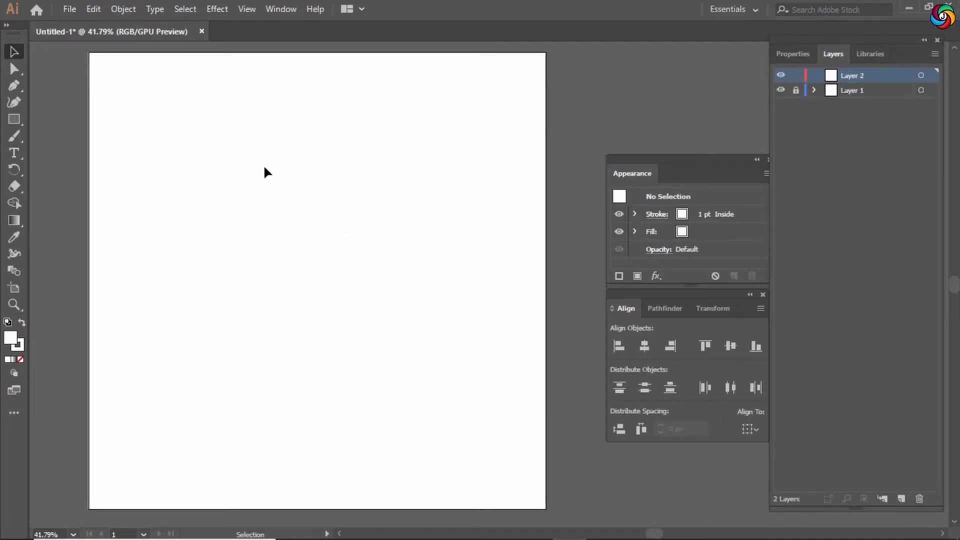
left_click(901, 499)
left_click_drag(857, 74, 860, 95)
left_click(862, 76)
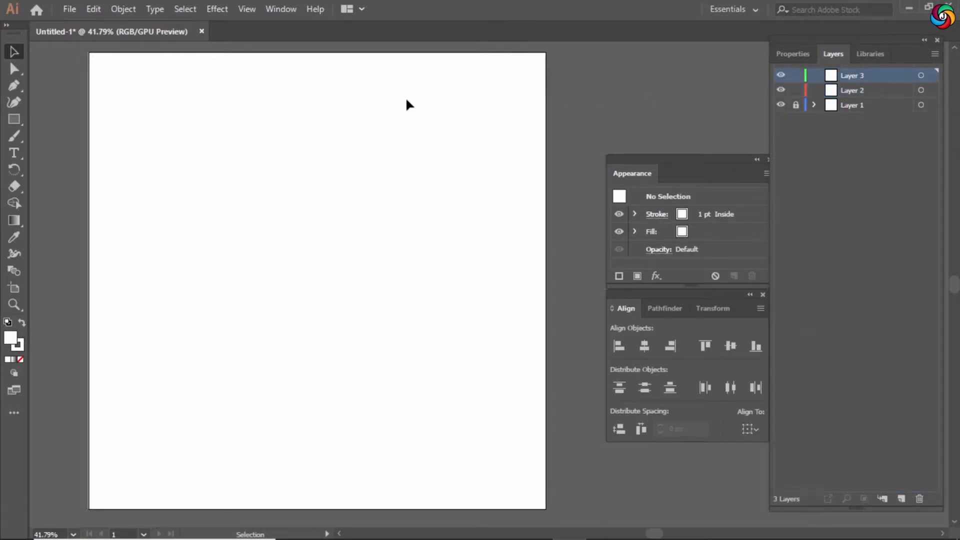
Draw a rectangle about 357 × 200 px near the artboard's top-left on the top layer and fill it green.
key("m")
left_click_drag(188, 101, 350, 193)
key("v")
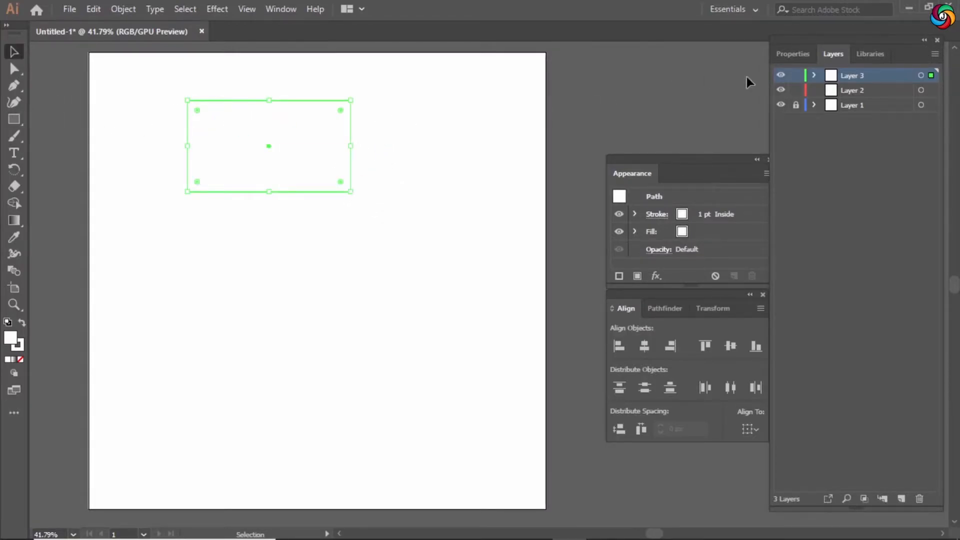
left_click(793, 54)
left_click(783, 209)
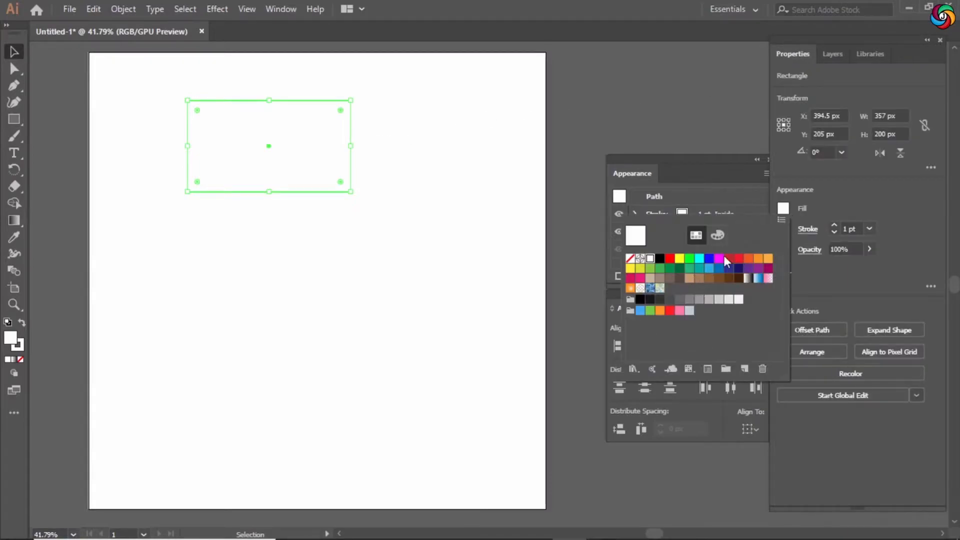
left_click(660, 271)
left_click(395, 130)
left_click(210, 189)
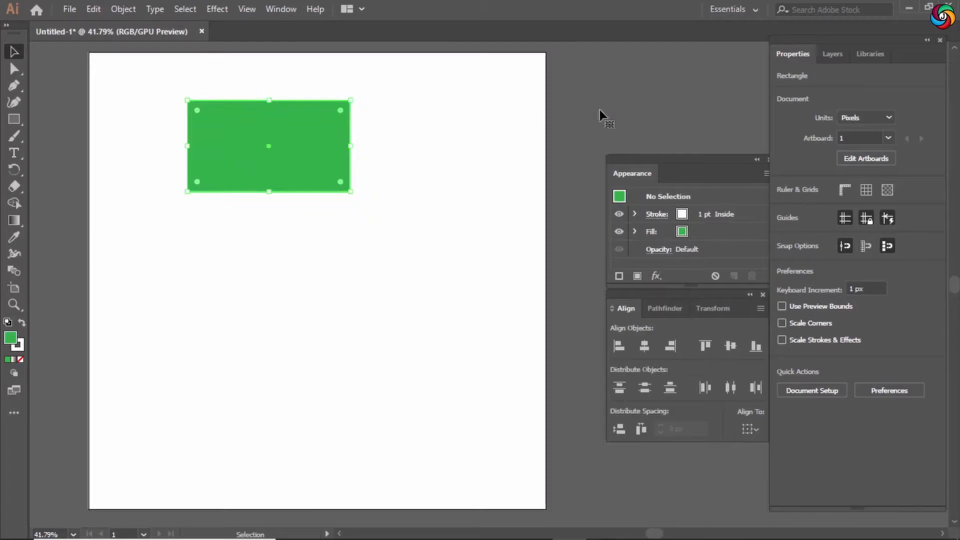
Move the yellow rectangle on the middle layer up so it overlaps the green rectangle's lower-right corner.
left_click(829, 61)
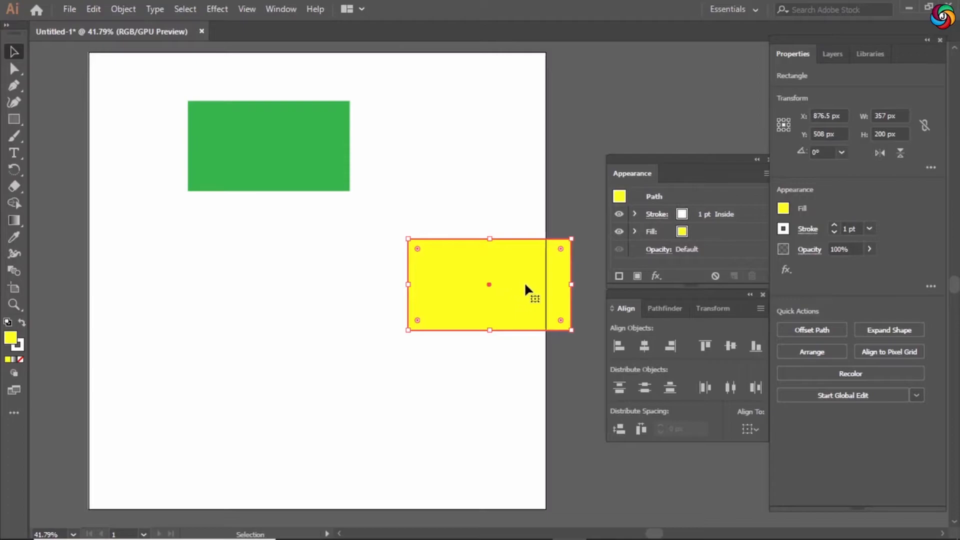
left_click_drag(524, 287, 399, 205)
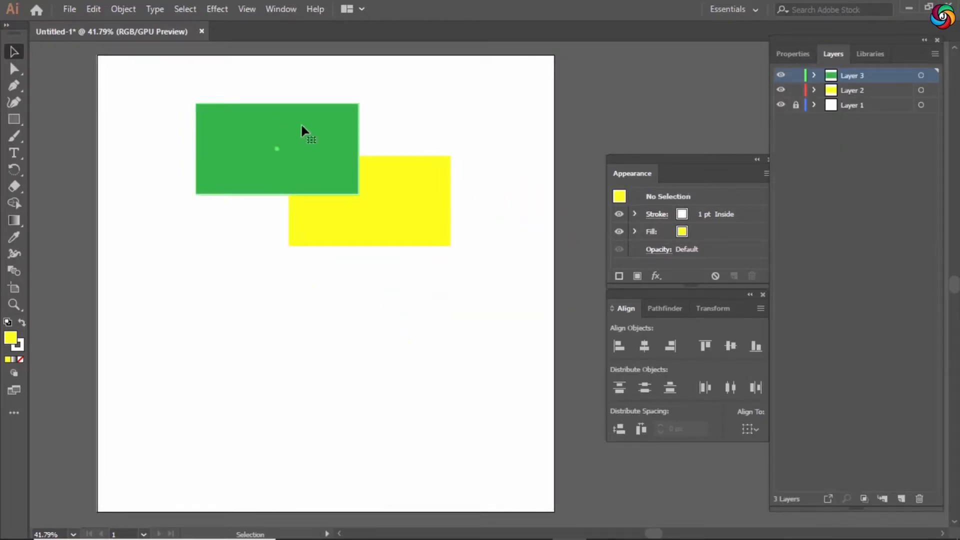
Lower the green rectangle's opacity to 57%.
left_click(301, 125)
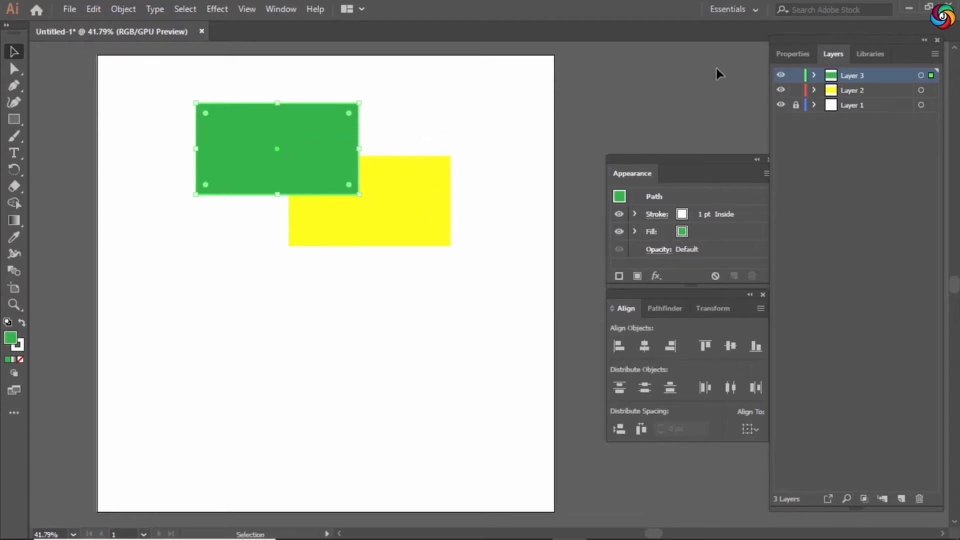
left_click(408, 102)
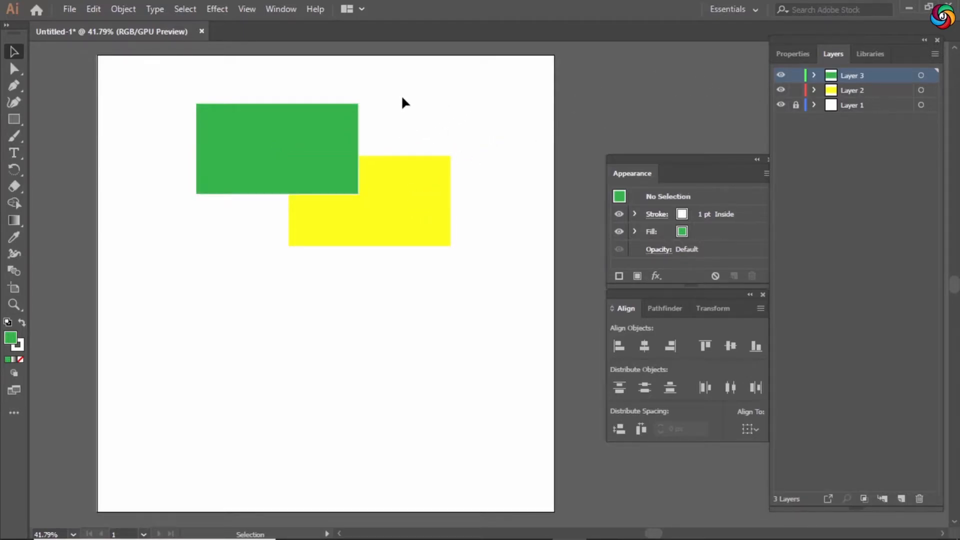
left_click(350, 114)
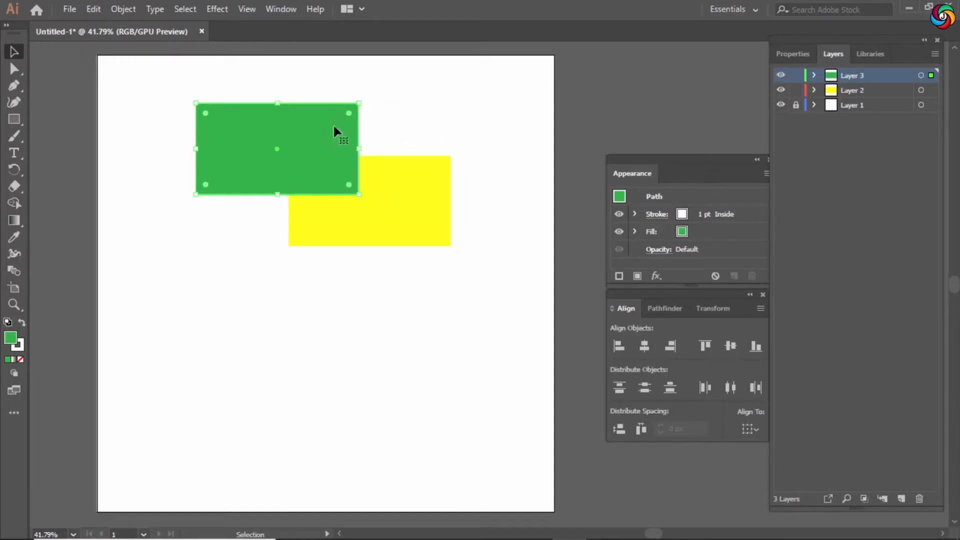
left_click(794, 54)
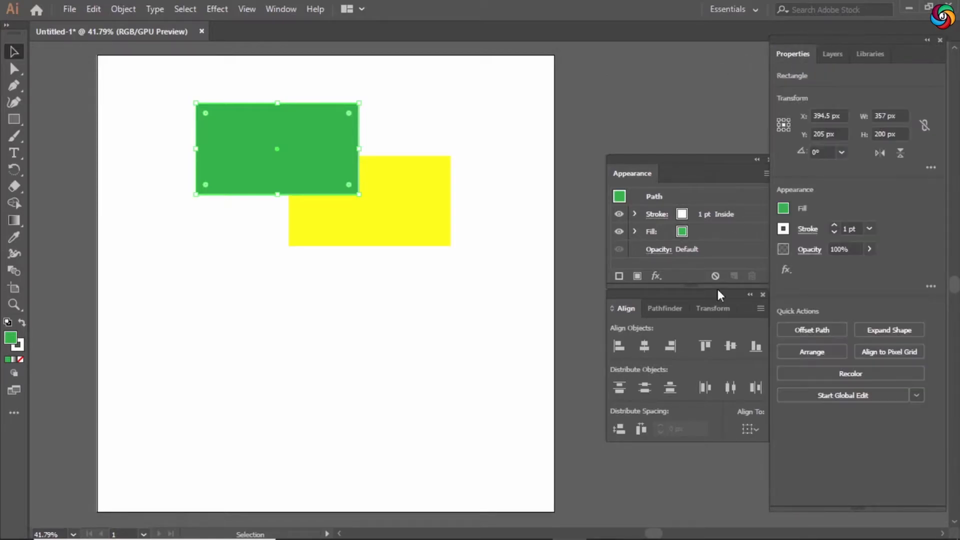
left_click(870, 249)
left_click_drag(854, 267, 841, 270)
left_click(491, 140)
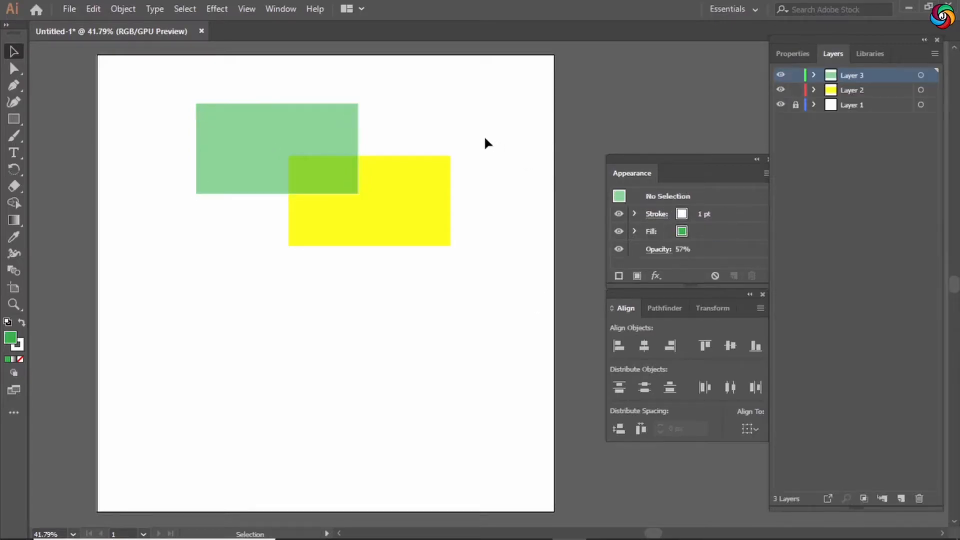
Move the green rectangle onto the middle layer behind the yellow one, hiding and locking the top layer.
left_click_drag(281, 65, 424, 310)
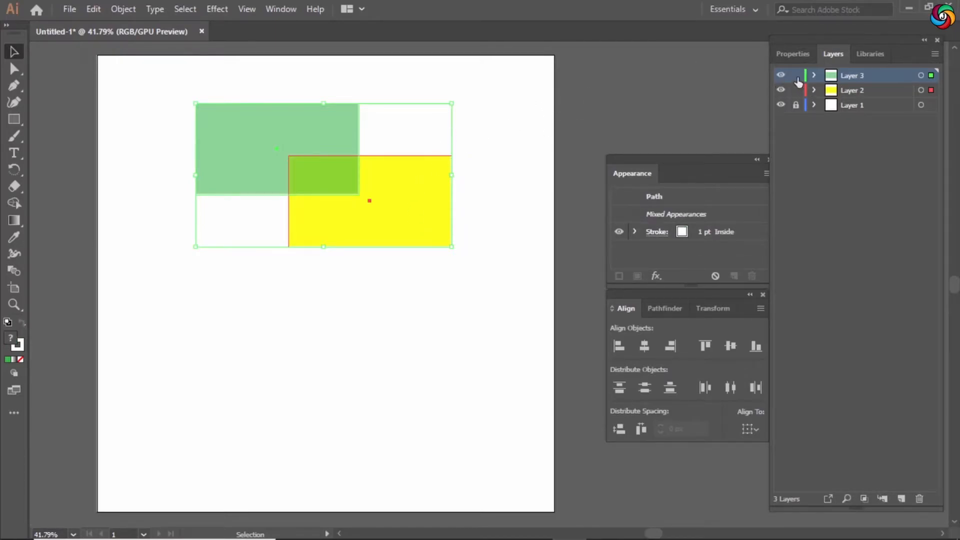
left_click(316, 93)
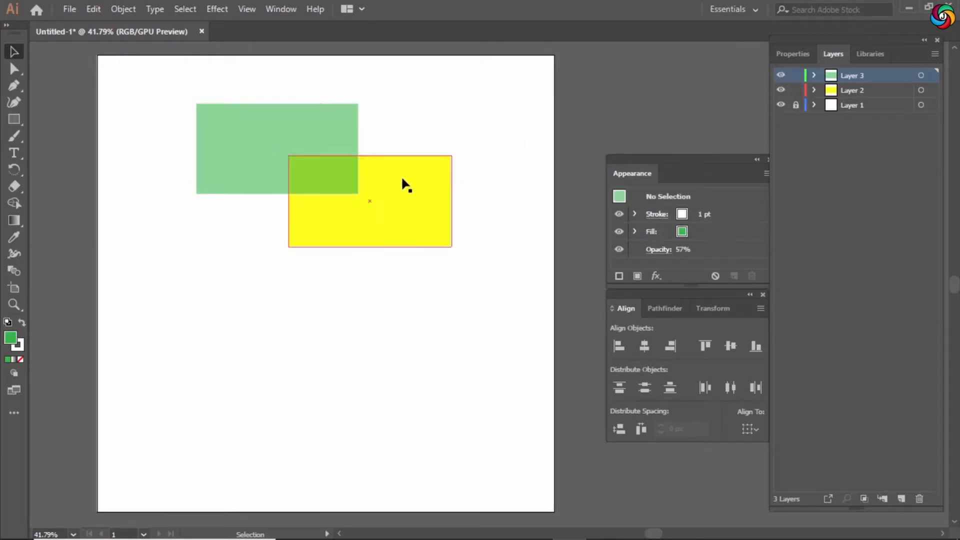
left_click_drag(396, 92, 298, 168)
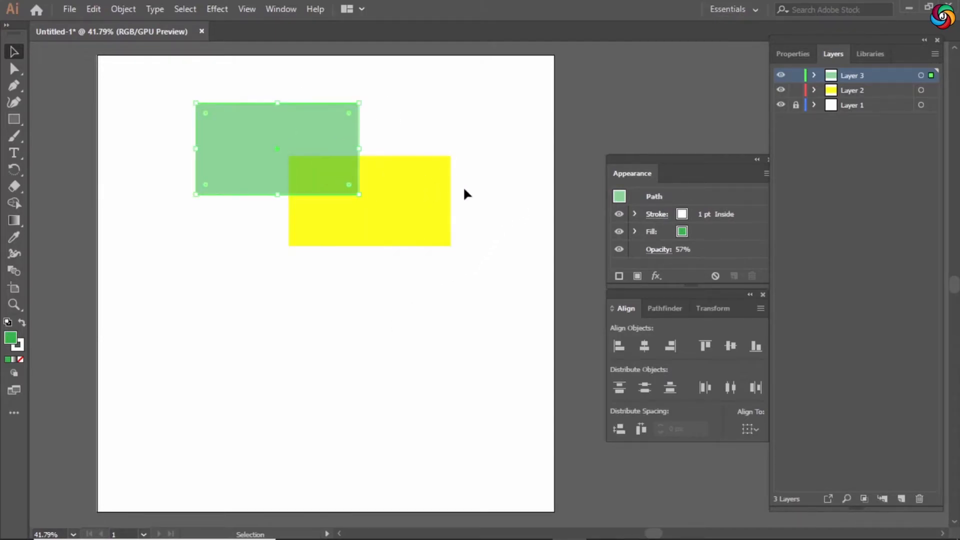
left_click(404, 98)
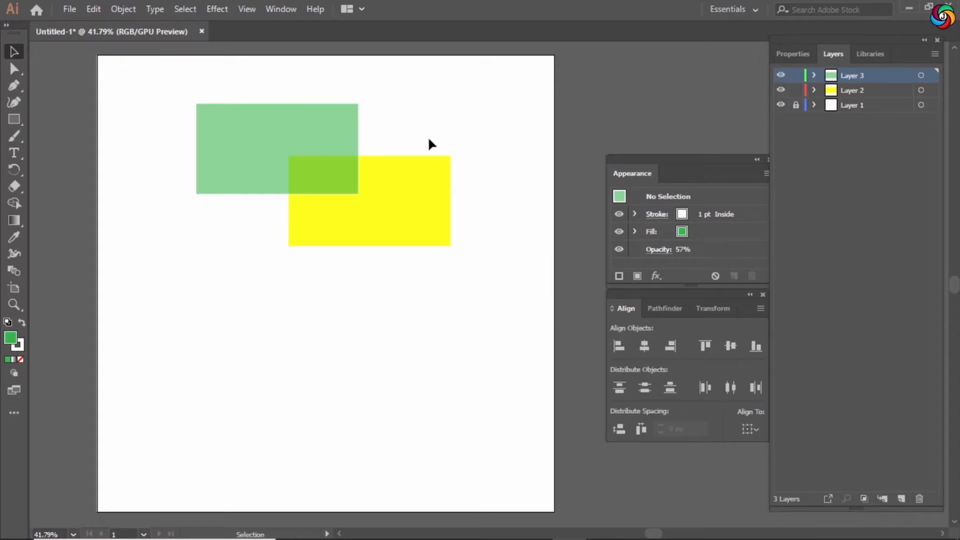
left_click(432, 165)
left_click(451, 105)
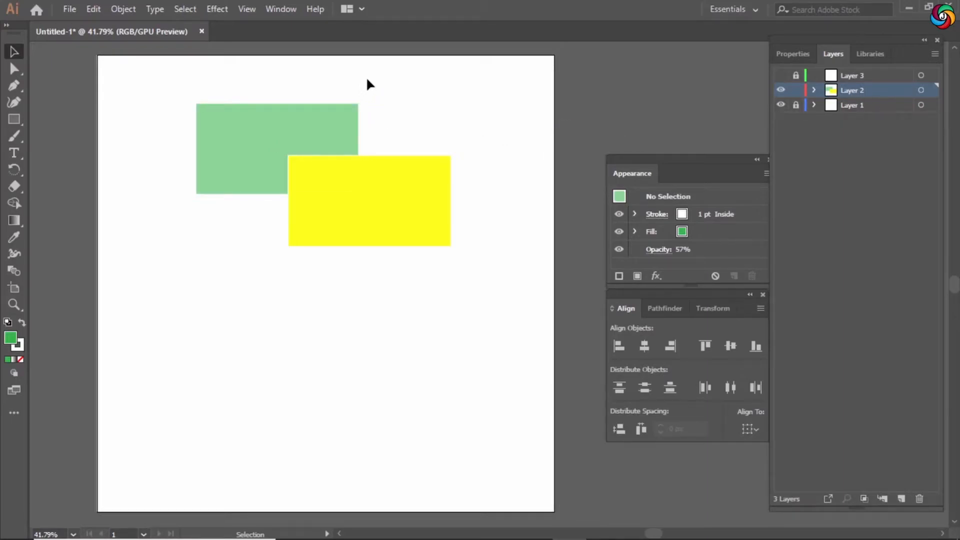
Bring the green rectangle to the front, above the yellow rectangle.
left_click_drag(335, 122, 327, 126)
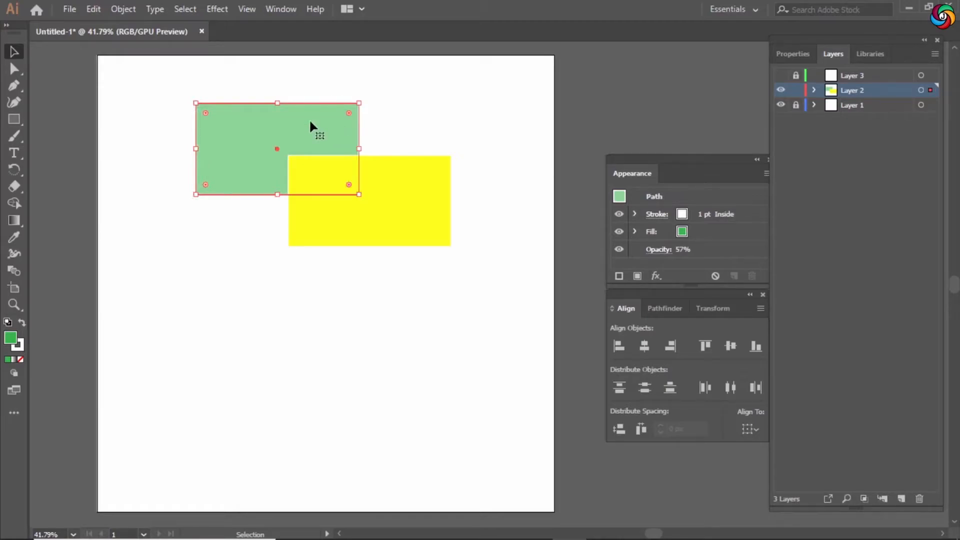
right_click(310, 123)
mouse_move(410, 346)
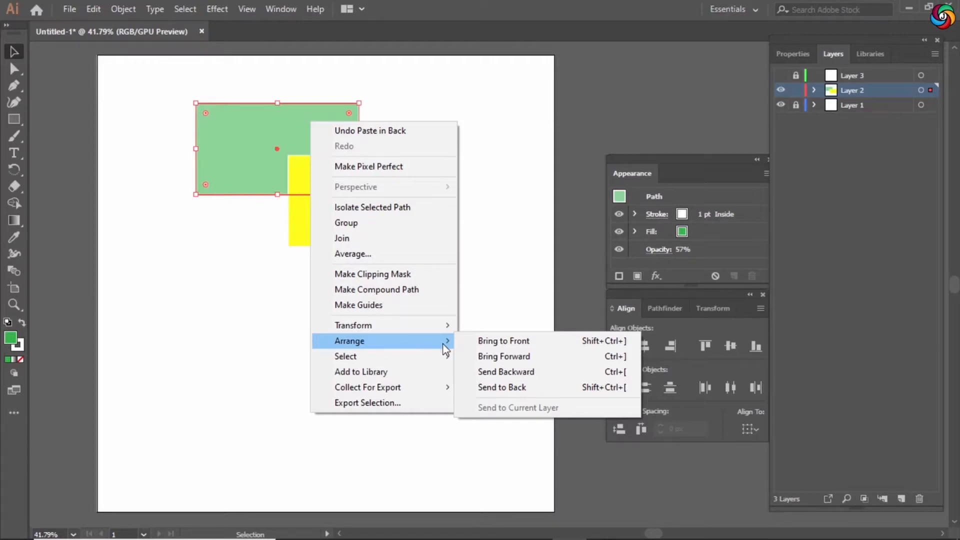
left_click(510, 345)
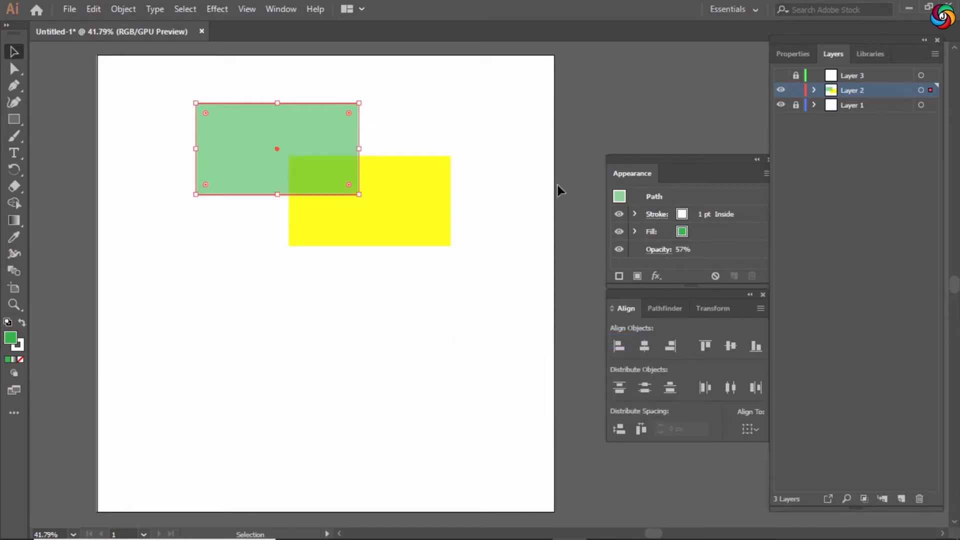
Set the green rectangle's opacity back to 100%.
left_click(869, 249)
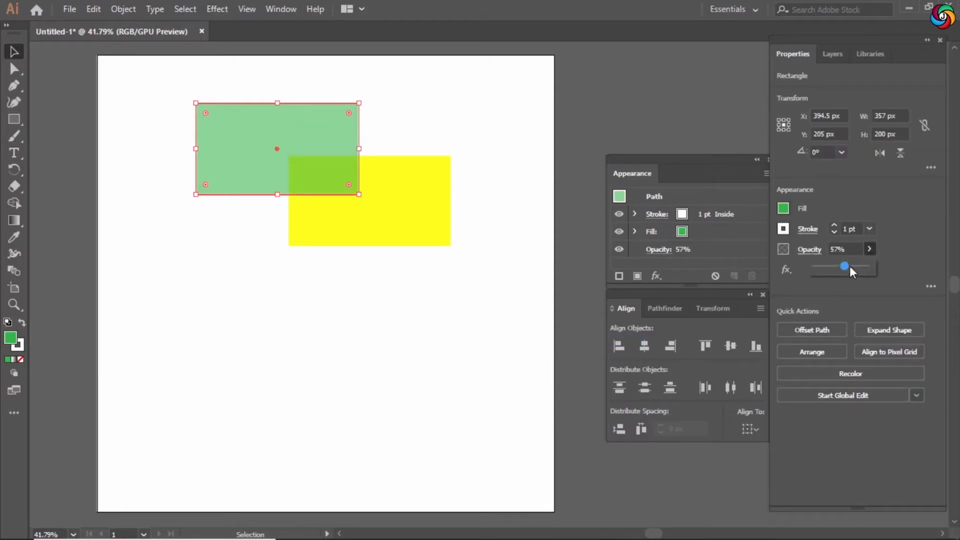
left_click_drag(846, 266, 870, 267)
left_click(403, 101)
Send the green rectangle to the back, behind the yellow rectangle.
right_click(275, 131)
mouse_move(374, 356)
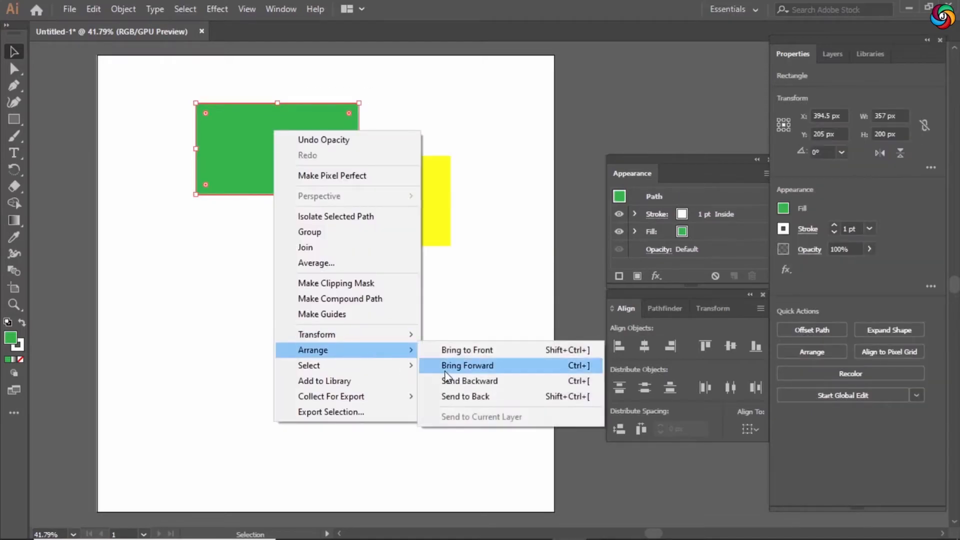
left_click(475, 396)
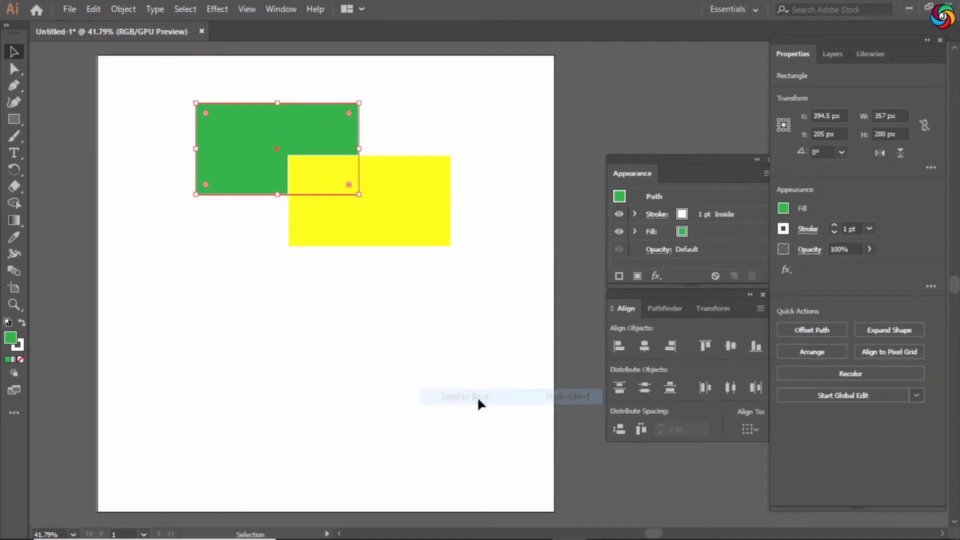
Delete the empty top layer.
left_click(475, 307)
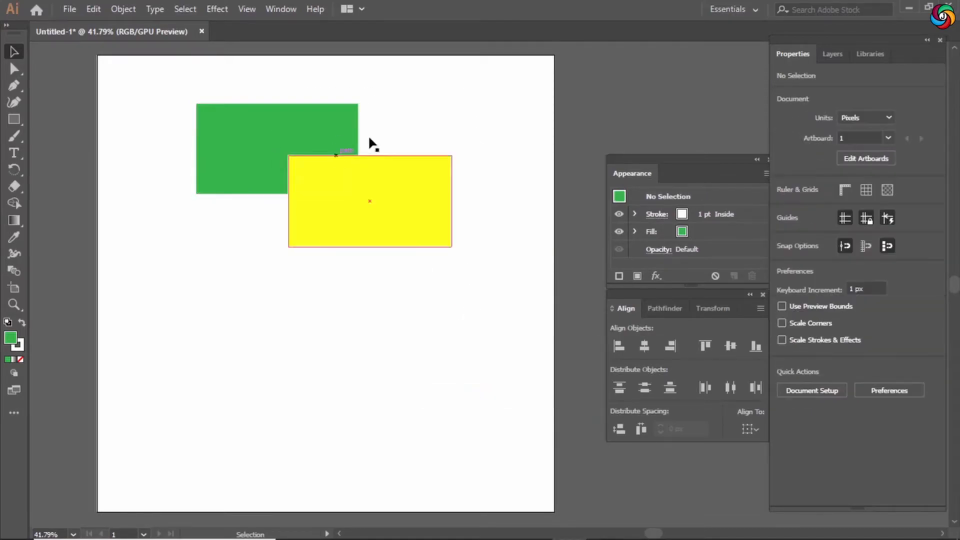
left_click(835, 54)
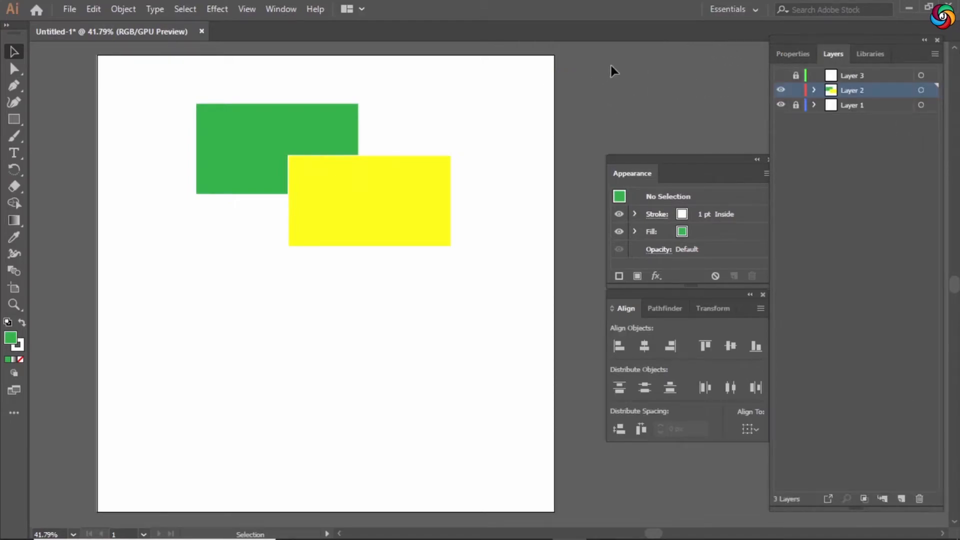
left_click(781, 90)
left_click_drag(781, 90, 783, 81)
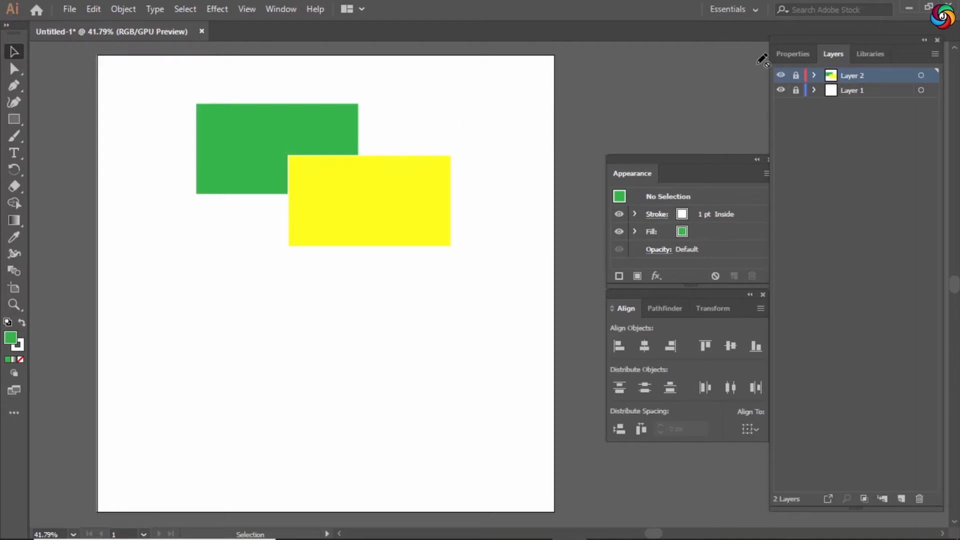
Unlock the layer holding both rectangles and select the yellow rectangle.
left_click(796, 75)
left_click_drag(403, 250, 429, 183)
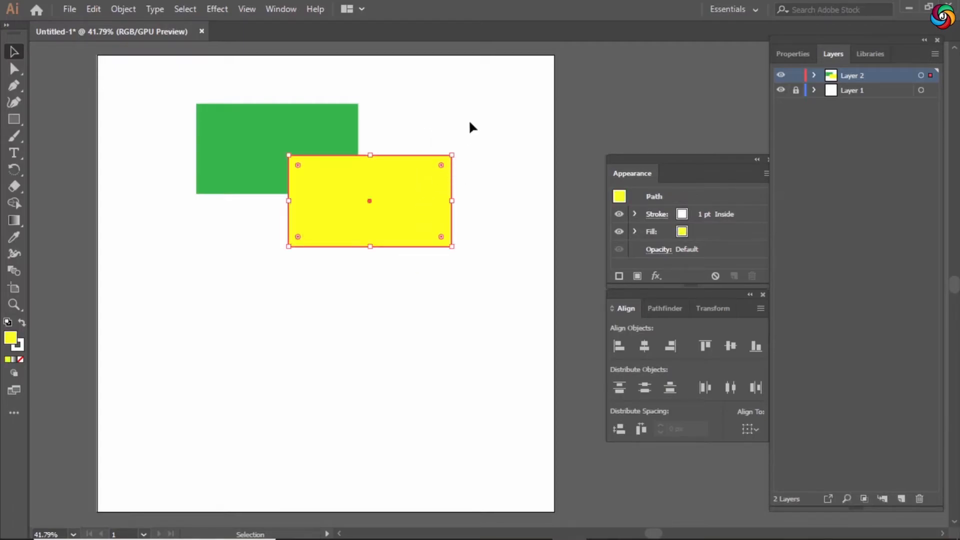
key("ctrl+a")
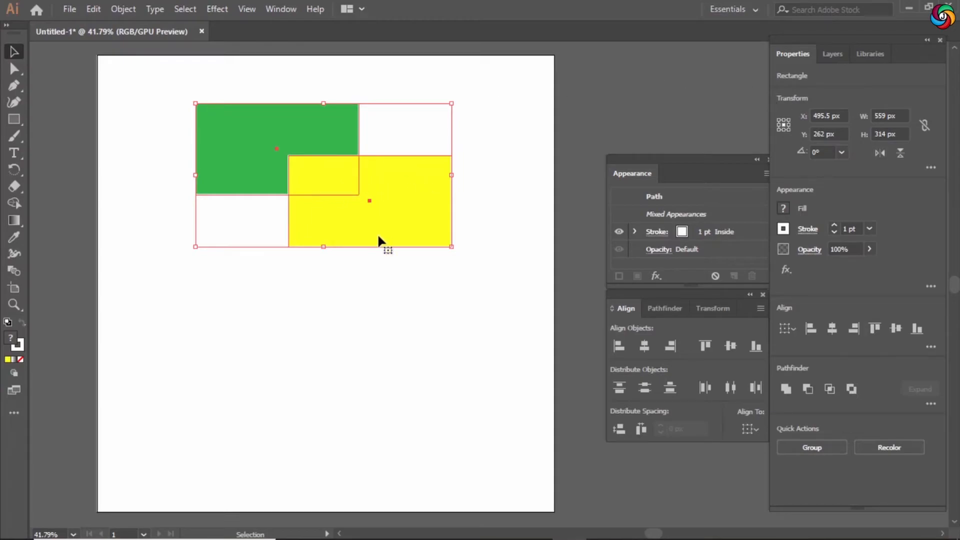
left_click(482, 173)
left_click(422, 195)
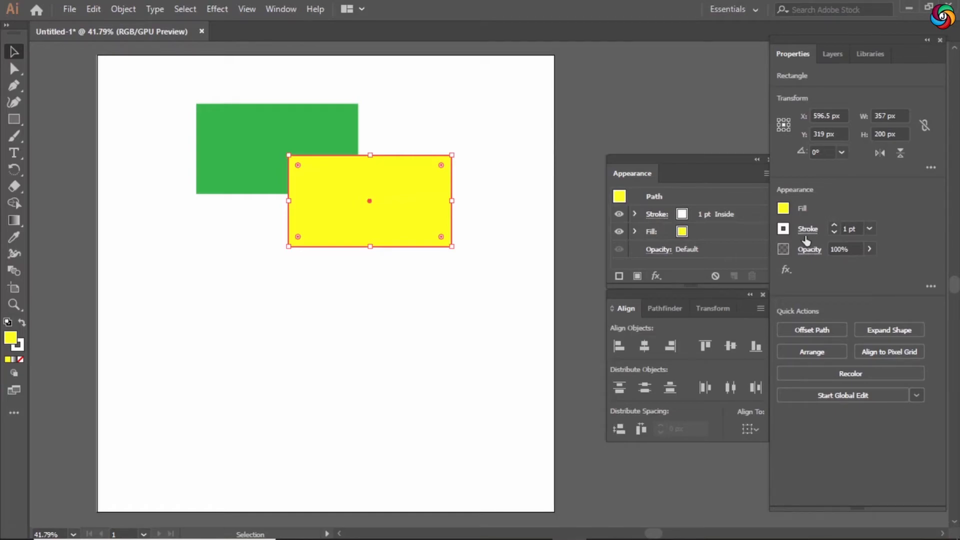
Set the yellow rectangle's blending mode to Screen.
left_click(820, 250)
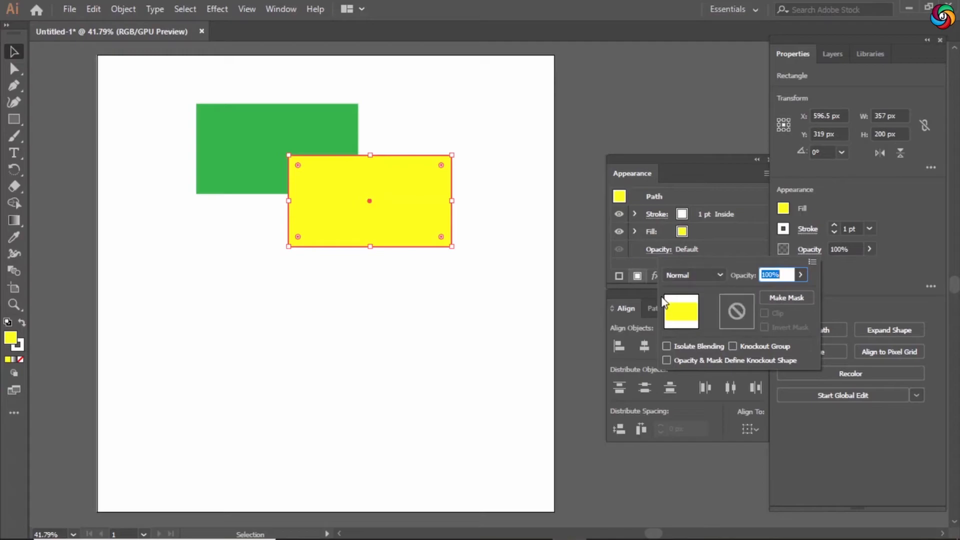
left_click(709, 274)
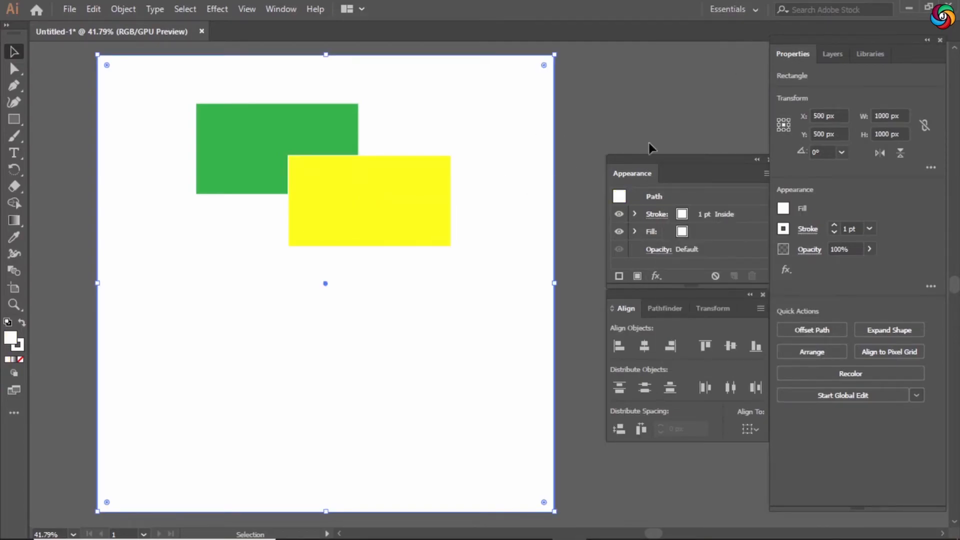
Fill the full-artboard background rectangle with the light blue-gray swatch.
left_click(783, 208)
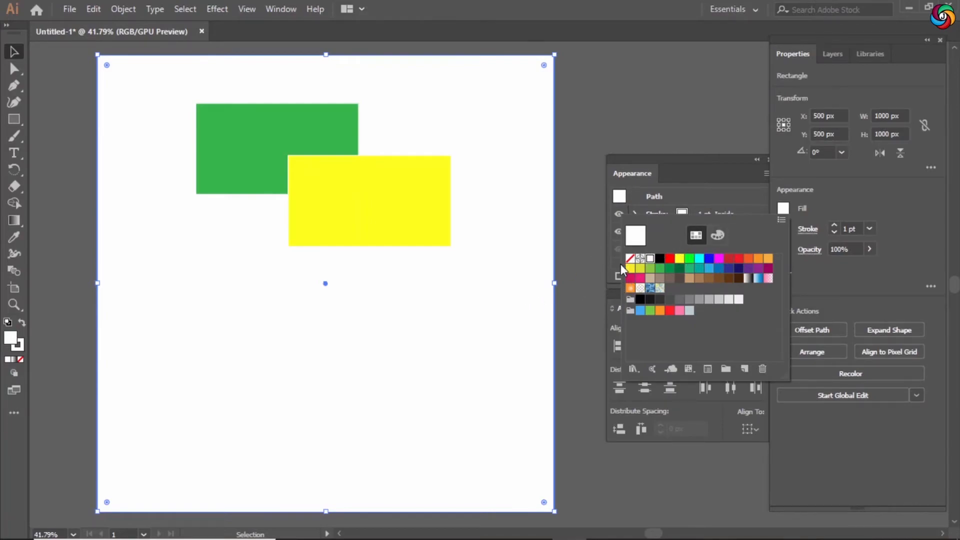
left_click(650, 278)
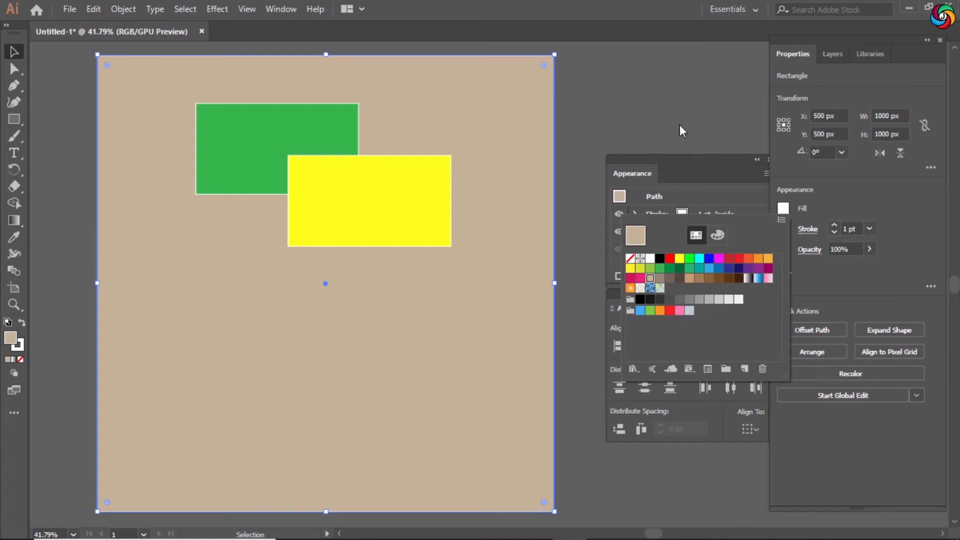
left_click(689, 311)
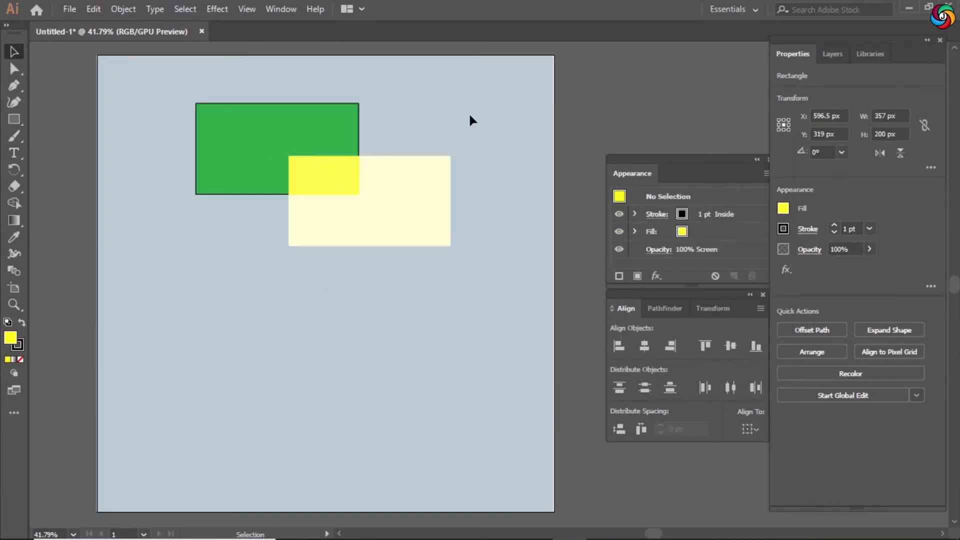
Lock the layer holding the rectangles and select the background rectangle.
left_click(429, 200)
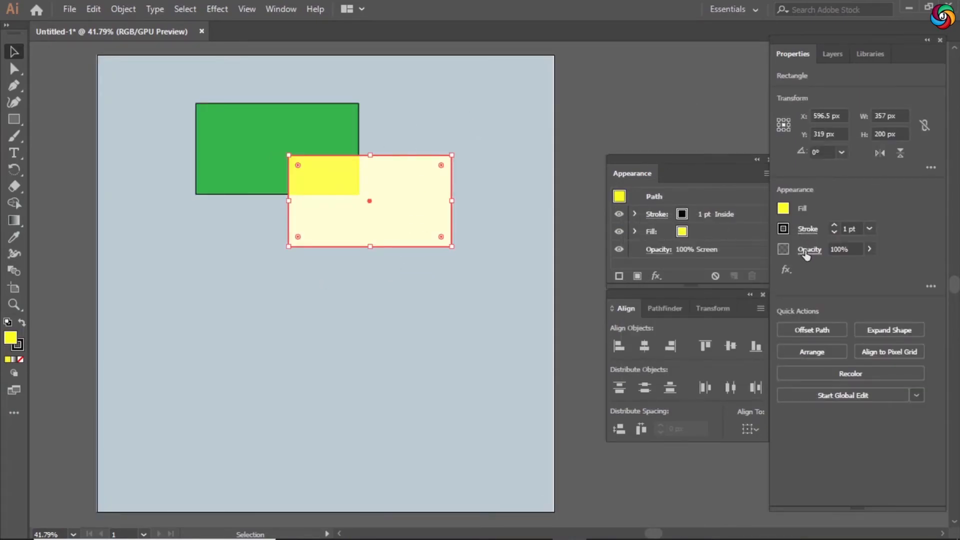
left_click(808, 250)
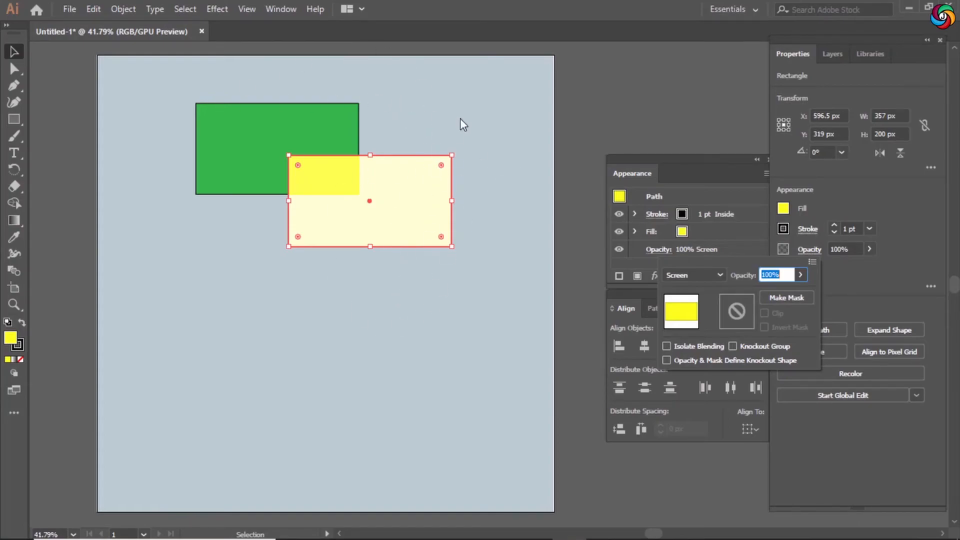
left_click(829, 53)
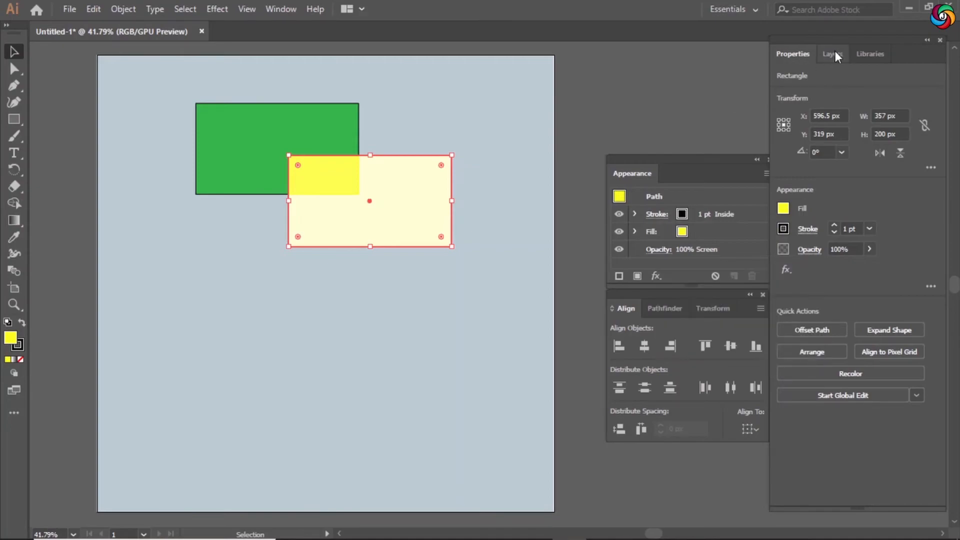
left_click(834, 53)
left_click(796, 75)
left_click(531, 133)
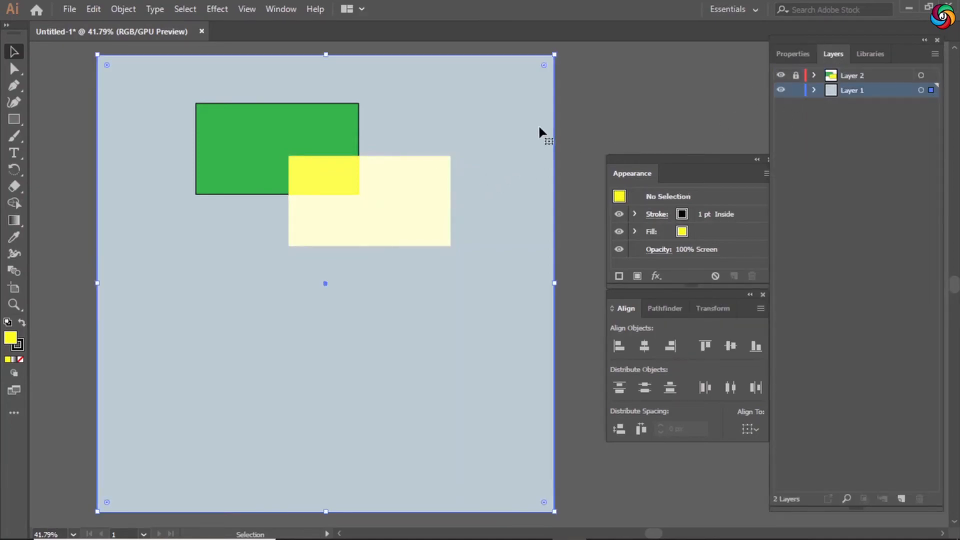
Cycle the background rectangle's fill through blue, yellow and white back to the light blue-gray swatch.
left_click(791, 54)
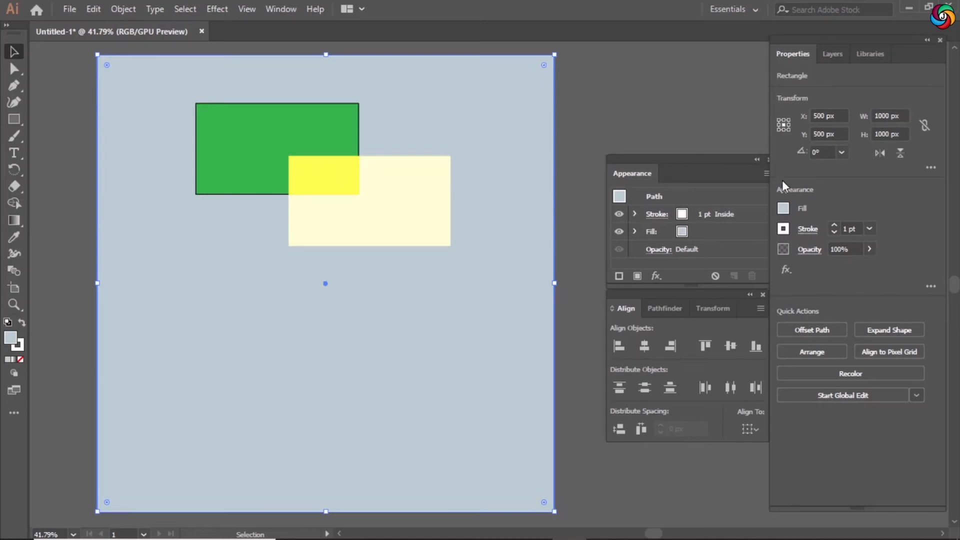
left_click(784, 209)
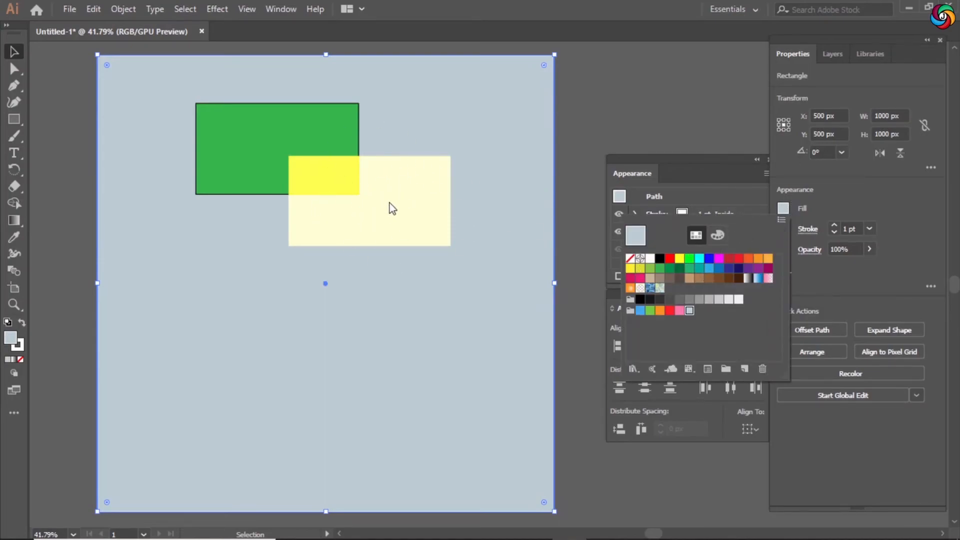
left_click(710, 268)
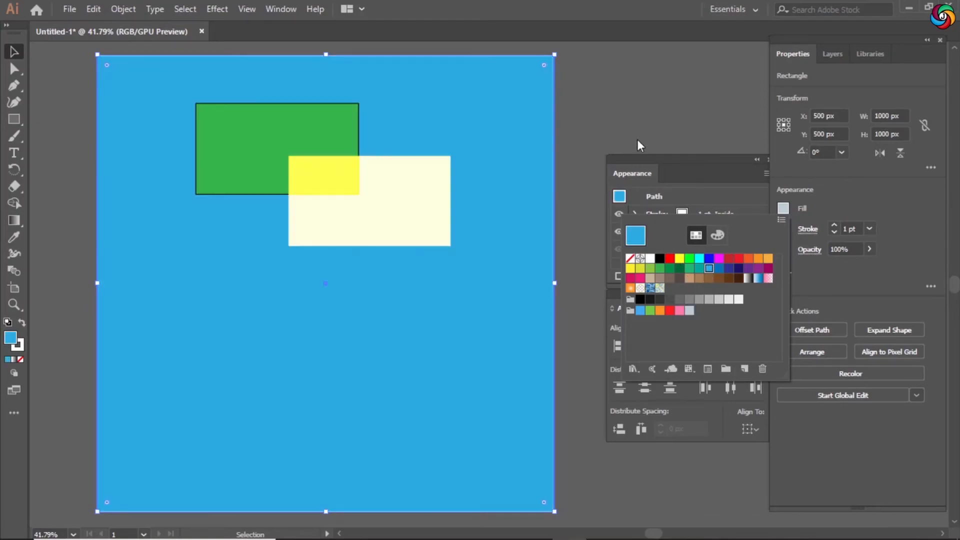
left_click(679, 258)
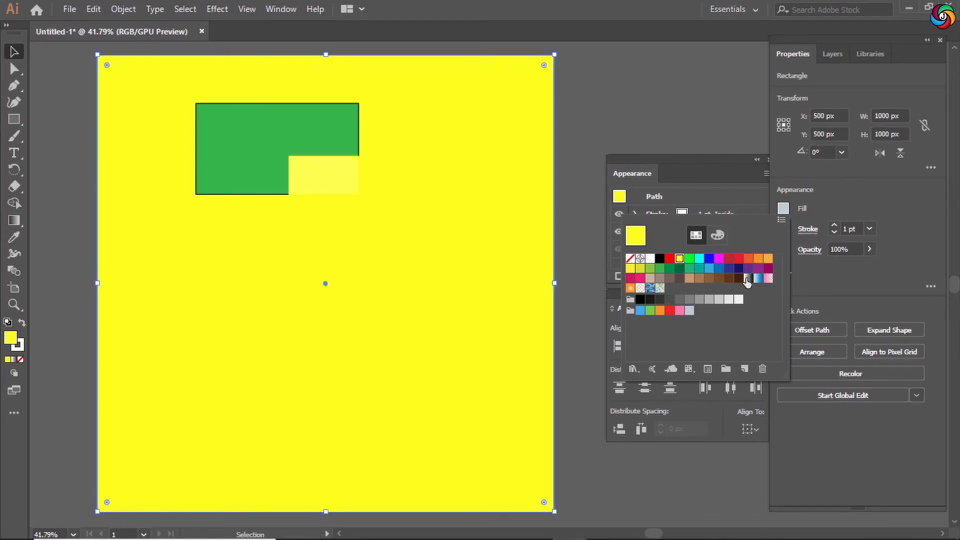
left_click(769, 269)
left_click(651, 258)
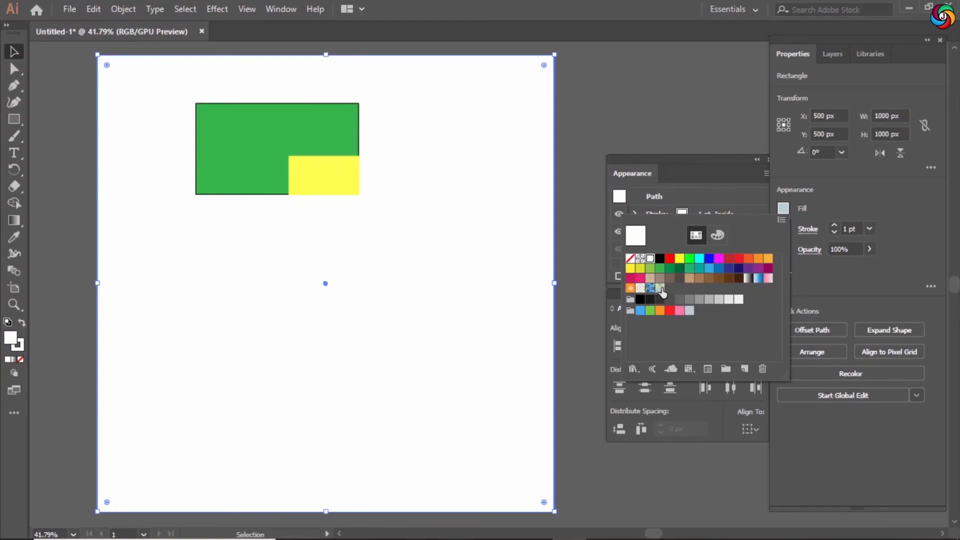
left_click(690, 310)
Swap the layer locks so only the background layer is locked, and select the yellow rectangle.
left_click(776, 75)
left_click(834, 55)
left_click(796, 91)
left_click(444, 182)
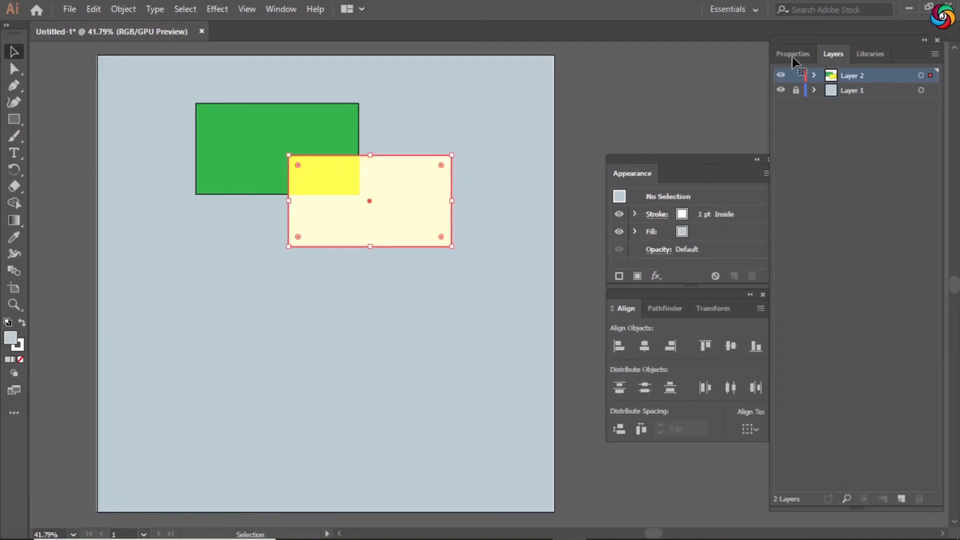
Set the yellow rectangle's blending mode to Exclusion.
left_click(794, 54)
left_click(792, 248)
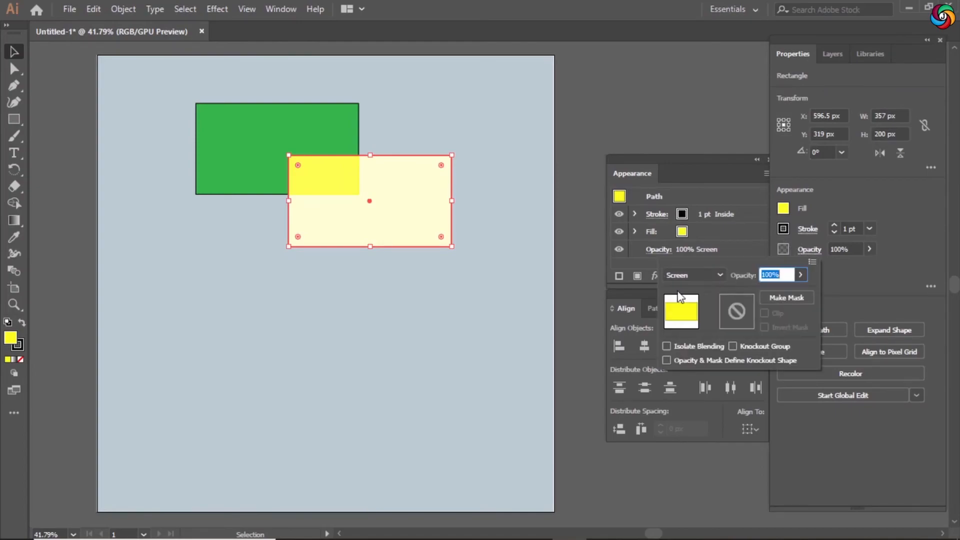
left_click(720, 275)
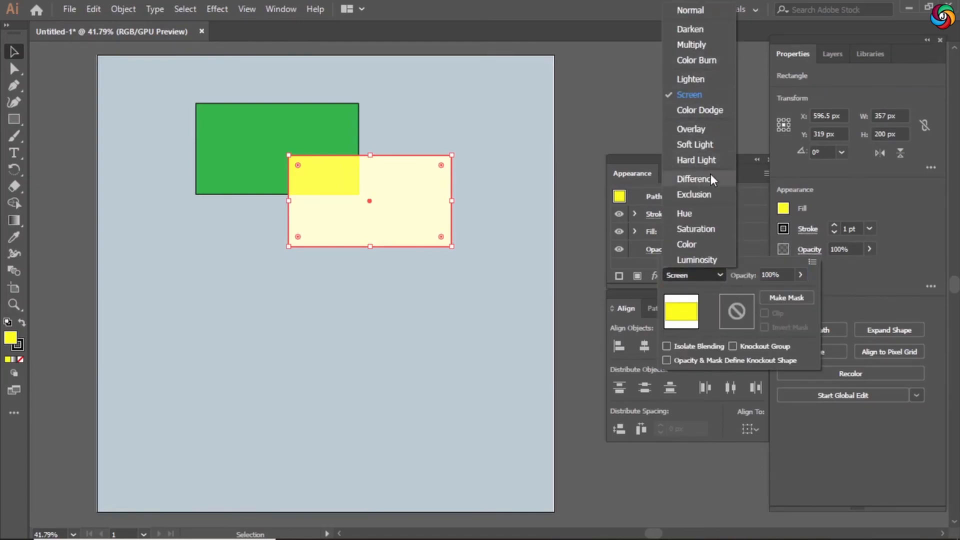
left_click(699, 191)
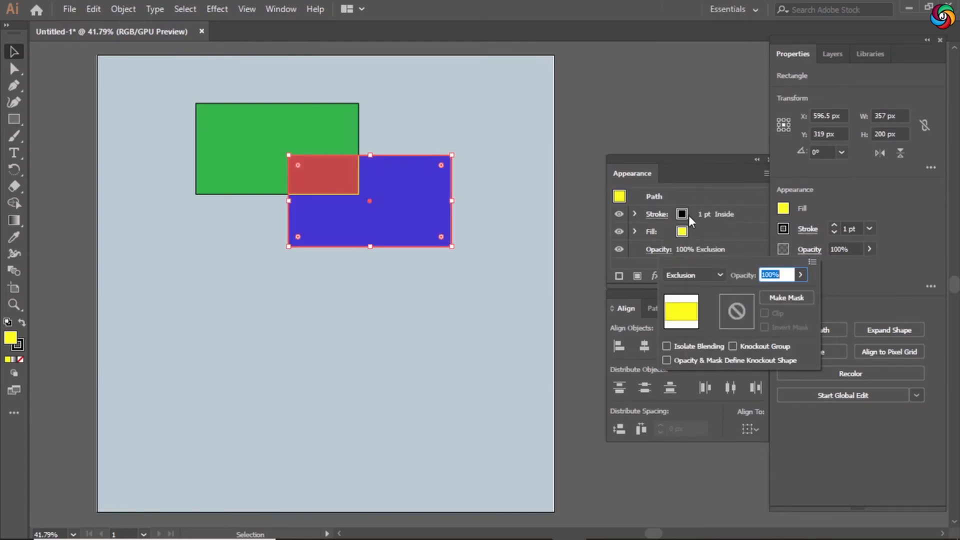
Set the yellow rectangle's opacity to 63% and its blending mode to Difference.
left_click(700, 274)
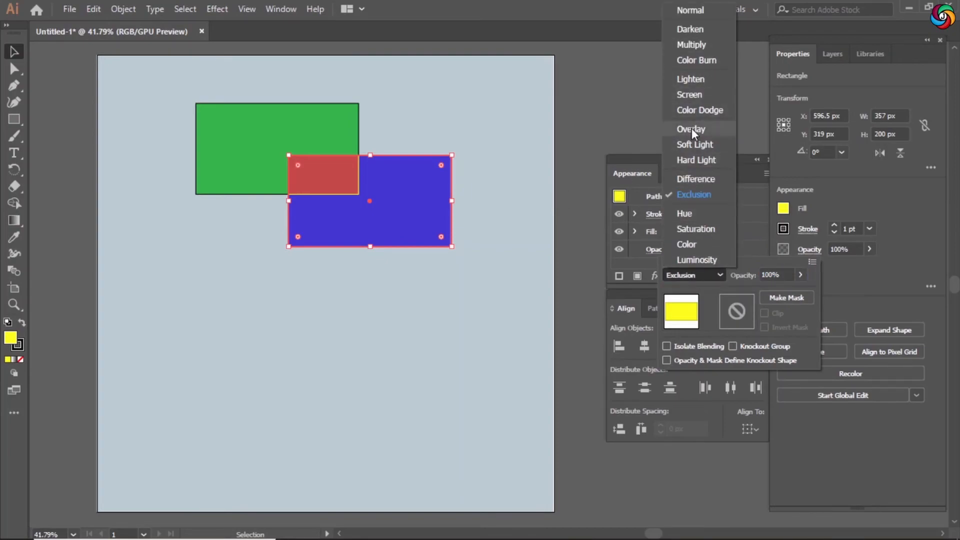
left_click(690, 79)
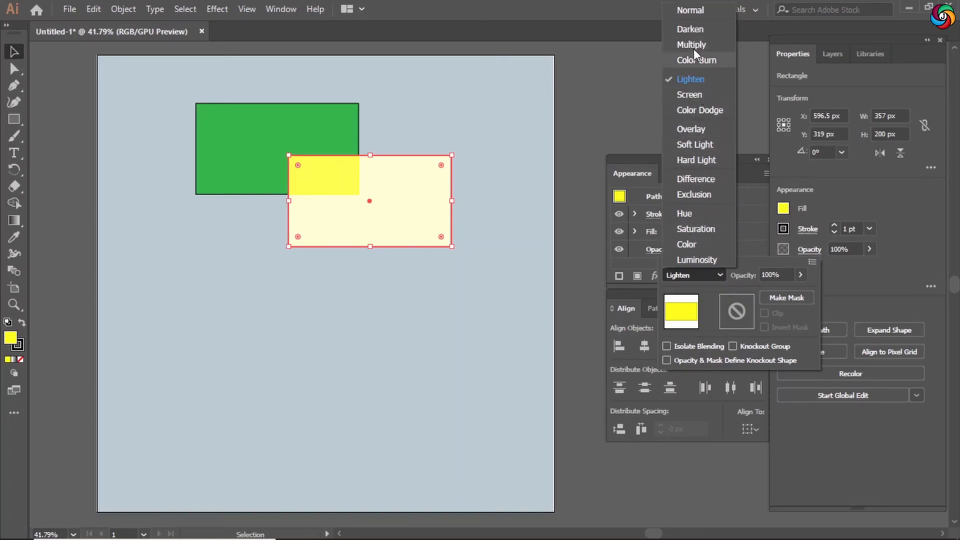
key("Escape")
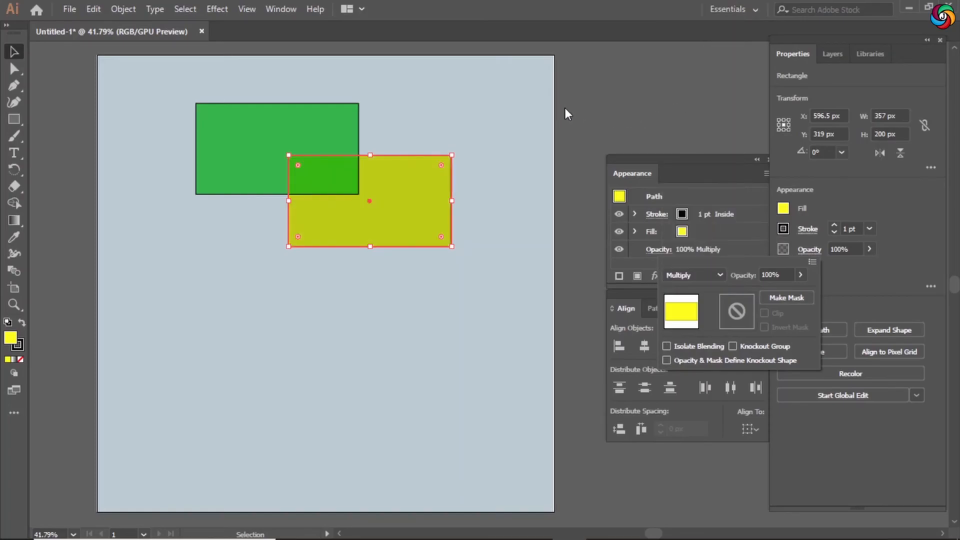
left_click(465, 122)
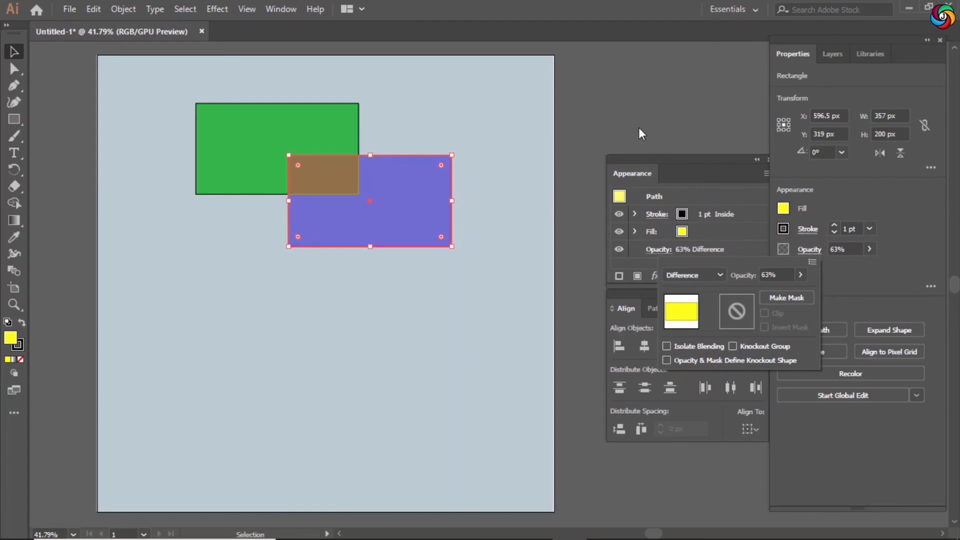
left_click(645, 131)
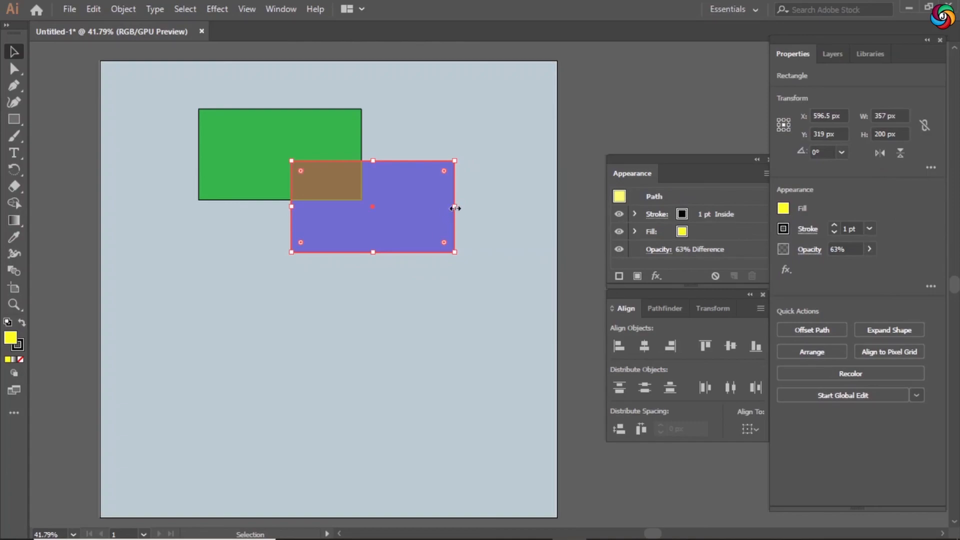
Stretch the yellow rectangle's right edge just past the artboard's right edge and deselect it.
left_click_drag(455, 208, 585, 223)
left_click(566, 292)
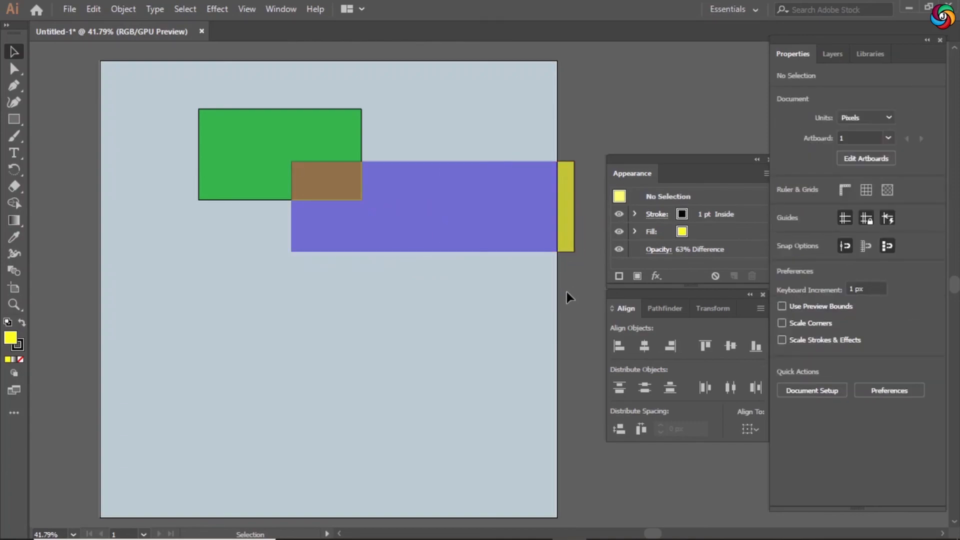